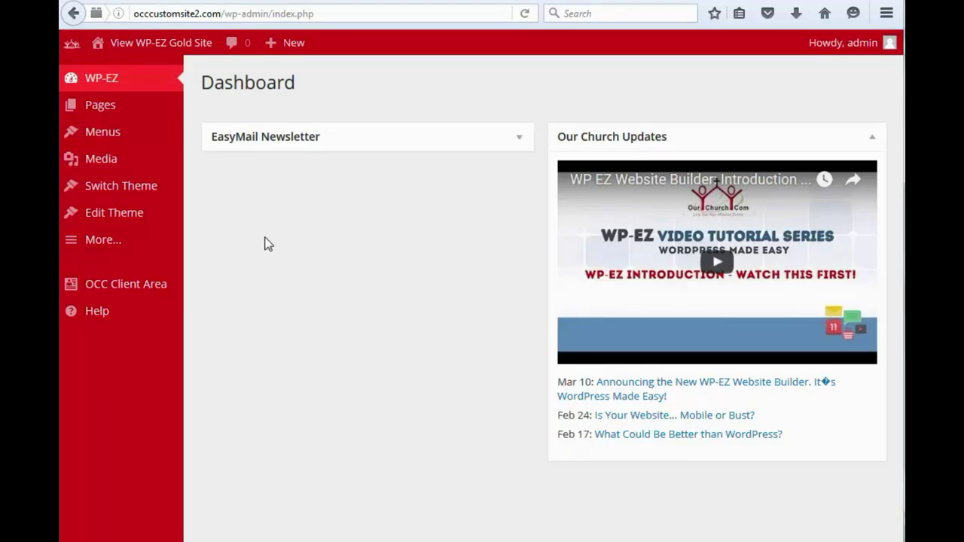
From More... > Newsletter, start a blank newsletter with Add New.
{"action": "mouse_move", "coordinate": [115, 246]}
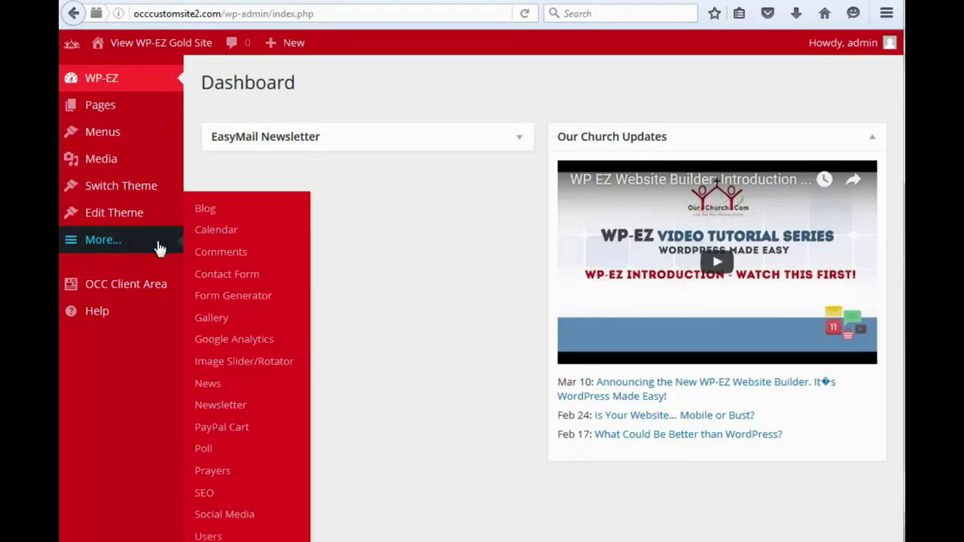
{"action": "left_click", "coordinate": [216, 410]}
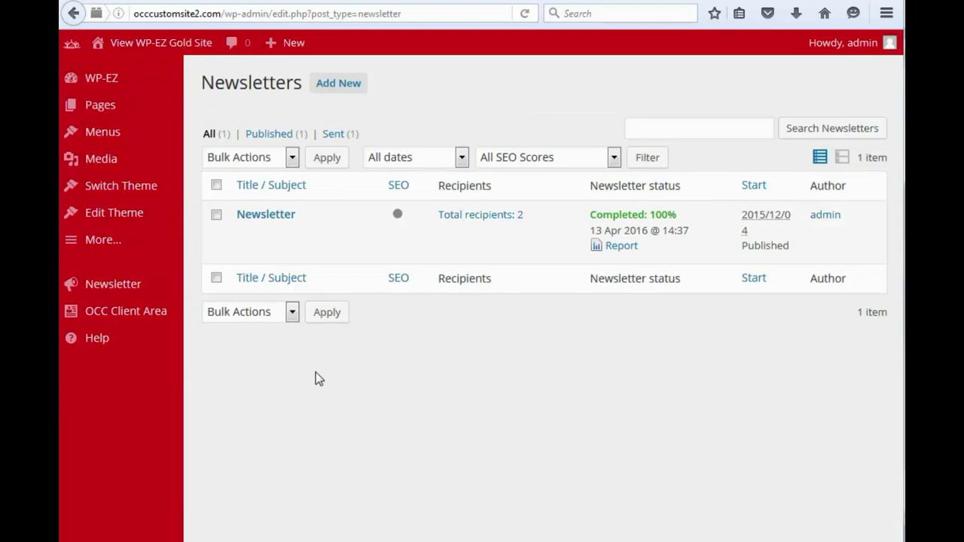
{"action": "mouse_move", "coordinate": [302, 240]}
{"action": "left_click", "coordinate": [345, 92]}
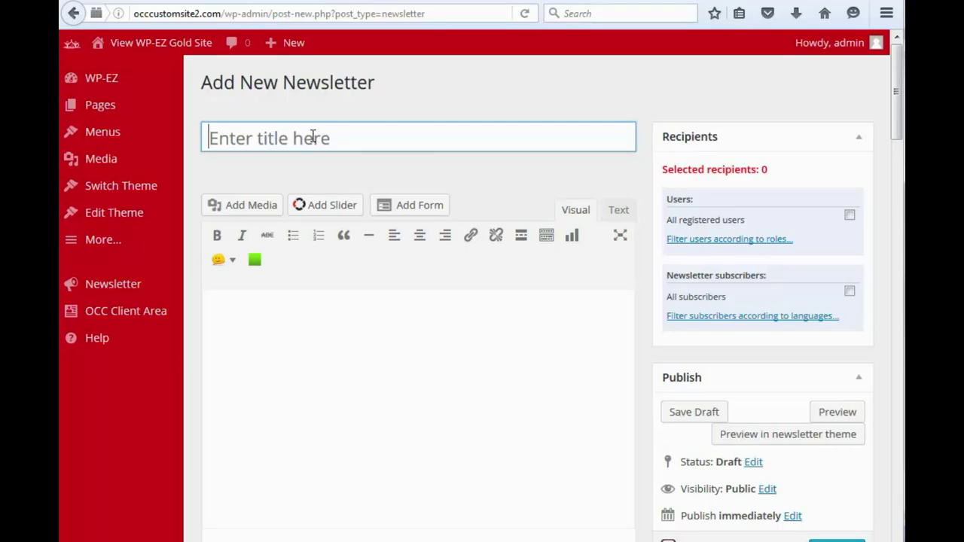
Title the newsletter 'Great Opportunity for you!' and write the opening line 'Here's the text of our newsletter... blah, blah'.
{"action": "type", "text": "Great "}
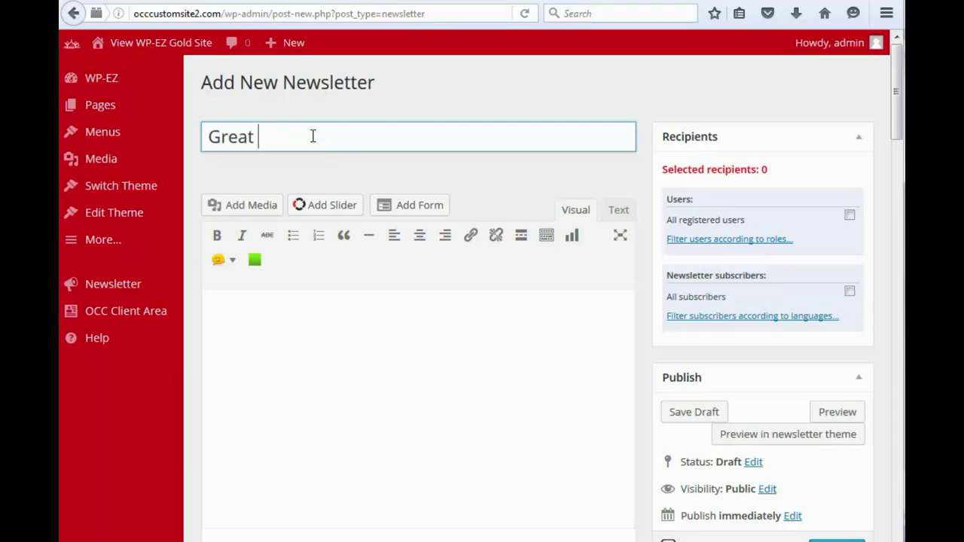
{"action": "type", "text": "Opportunity"}
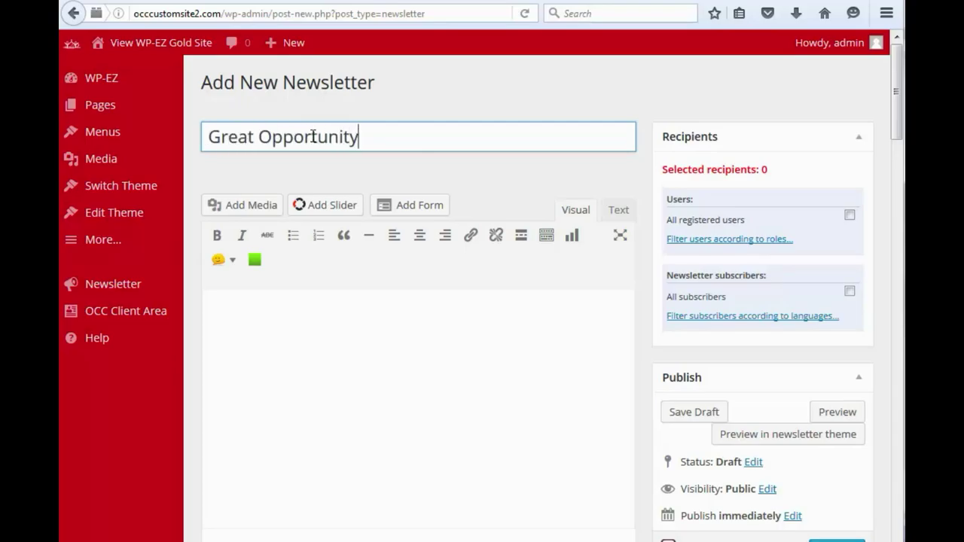
{"action": "type", "text": " for you!"}
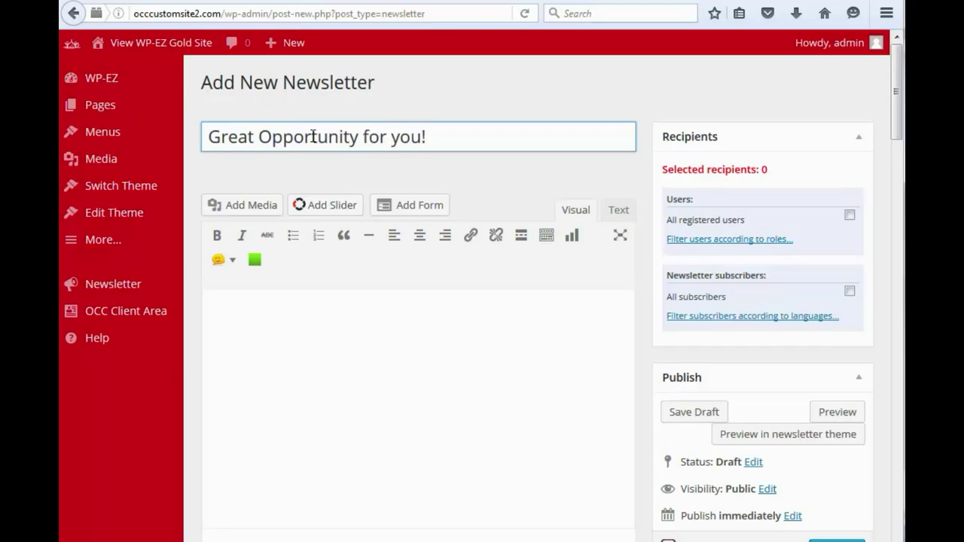
{"action": "left_click", "coordinate": [355, 335]}
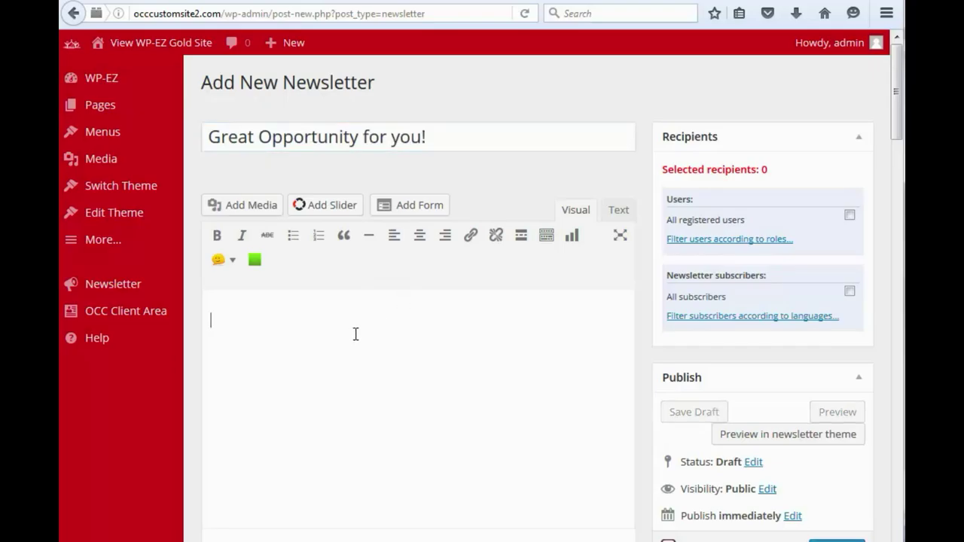
{"action": "type", "text": "Her"}
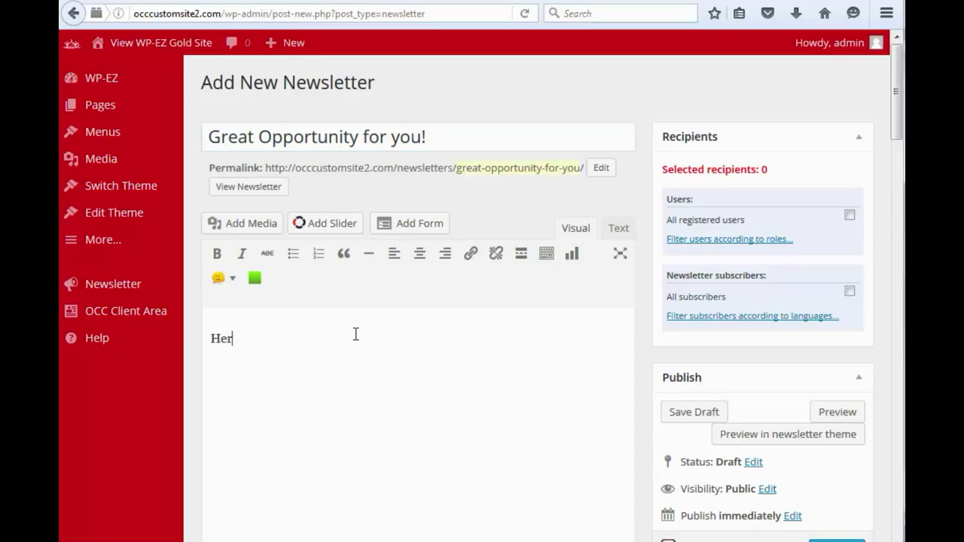
{"action": "type", "text": "e's the text of our newsl"}
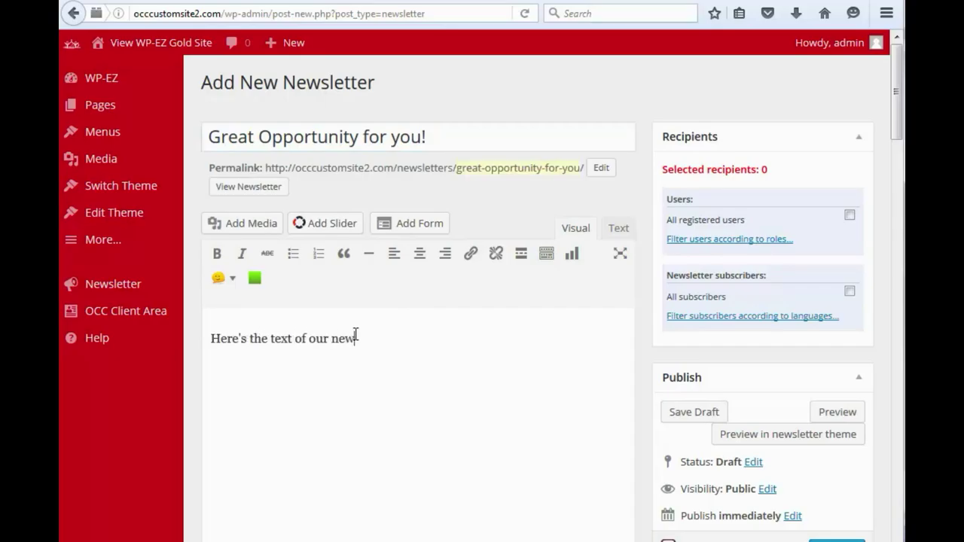
{"action": "type", "text": "etter... bla"}
{"action": "key", "text": "BackSpace"}
{"action": "type", "text": "lah, blah bl"}
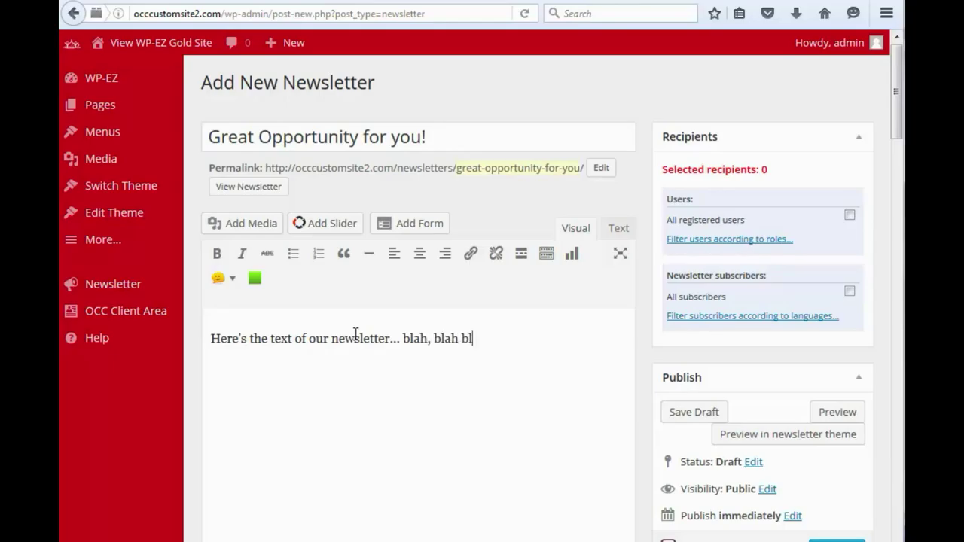
{"action": "key", "text": "BackSpace"}
{"action": "key", "text": "BackSpace"}
{"action": "type", "text": ", blah...."}
{"action": "key", "text": "Return"}
Copy 'blah, blah, blah' to fill the second line three times and add a third paragraph.
{"action": "left_click_drag", "start_coordinate": [404, 338], "coordinate": [493, 339]}
{"action": "key", "text": "ctrl+c"}
{"action": "left_click", "coordinate": [442, 379]}
{"action": "key", "text": "ctrl+v"}
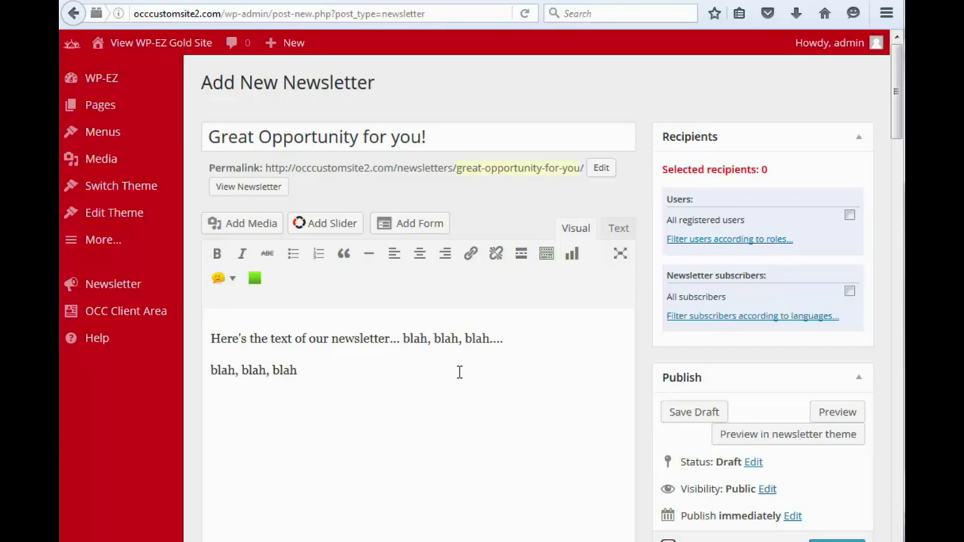
{"action": "type", "text": ","}
{"action": "key", "text": "ctrl+v"}
{"action": "type", "text": ","}
{"action": "key", "text": "ctrl+v"}
{"action": "key", "text": "Return"}
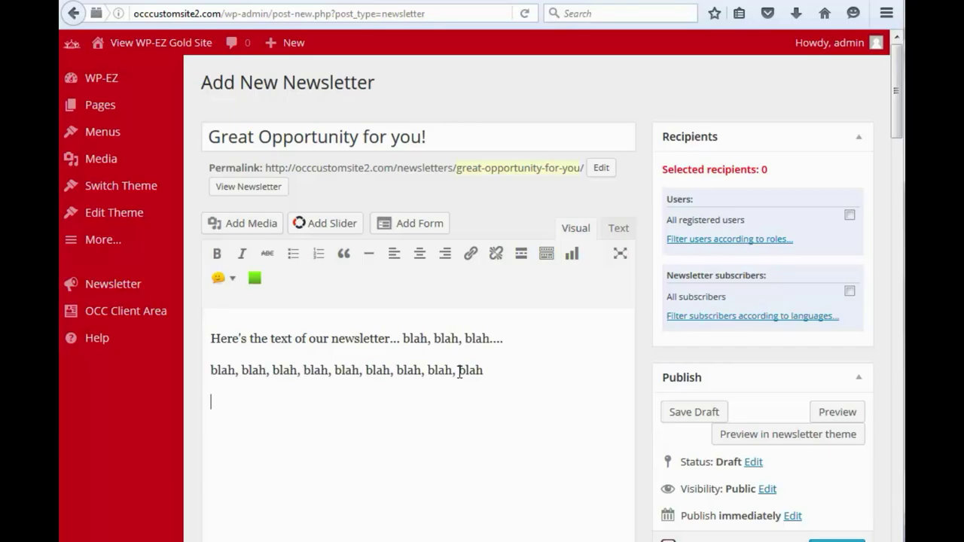
{"action": "key", "text": "ctrl+v"}
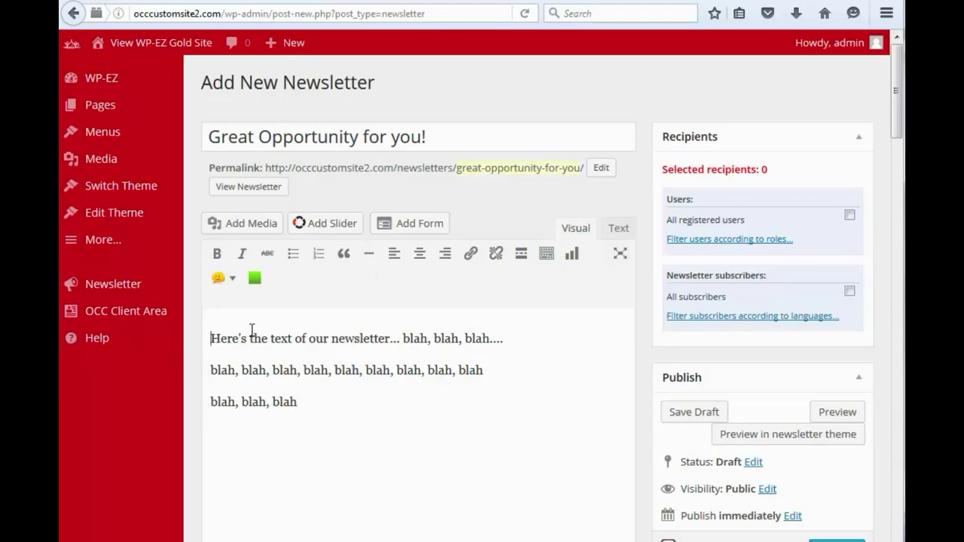
Insert the tshirt.jpg image from the Media Library into the body, aligned right.
{"action": "left_click", "coordinate": [239, 229]}
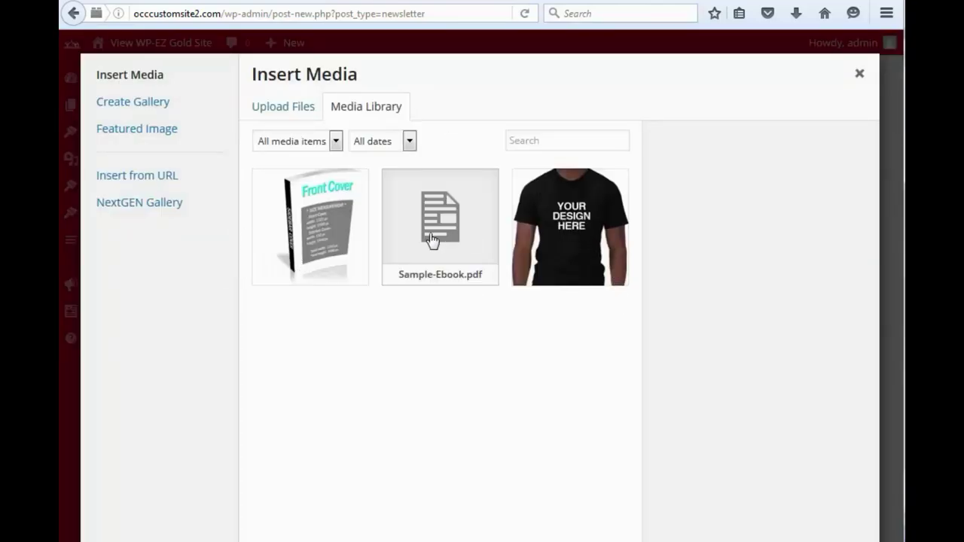
{"action": "left_click", "coordinate": [574, 226]}
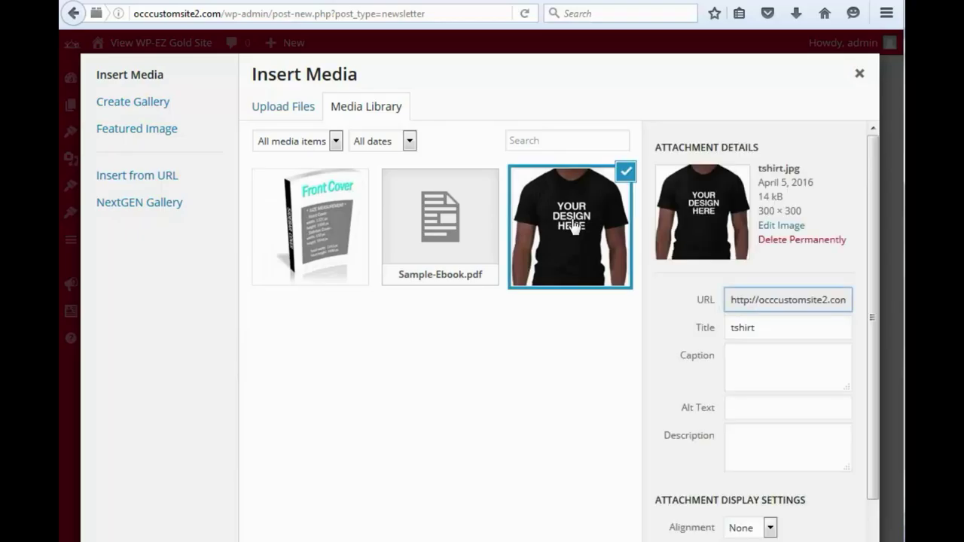
{"action": "left_click", "coordinate": [762, 527]}
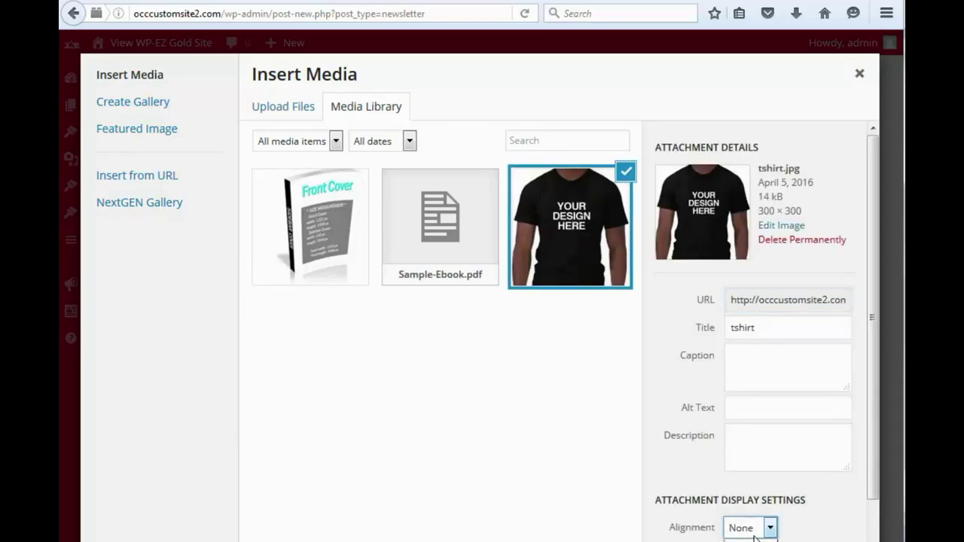
{"action": "left_click", "coordinate": [750, 541]}
{"action": "scroll", "coordinate": [876, 421], "scroll_direction": "down", "scroll_amount": 2}
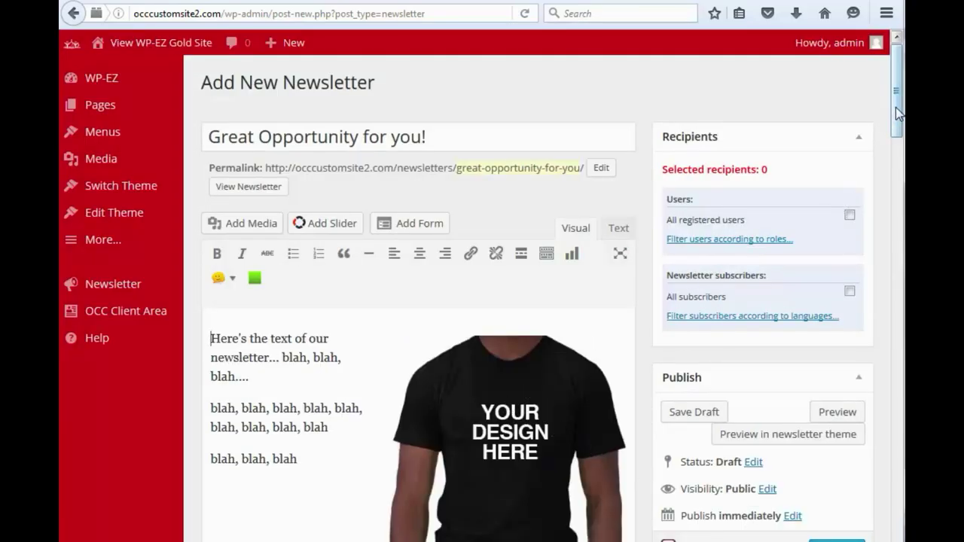
{"action": "left_click_drag", "start_coordinate": [897, 113], "coordinate": [857, 368]}
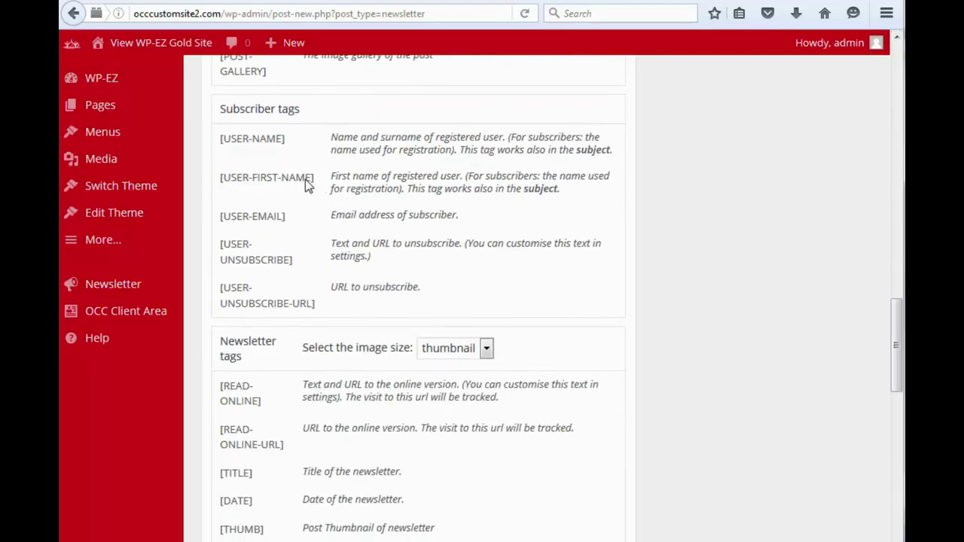
Add a 'Hi [USER-FIRST-NAME],' greeting line above the first paragraph.
{"action": "left_click_drag", "start_coordinate": [322, 182], "coordinate": [219, 187]}
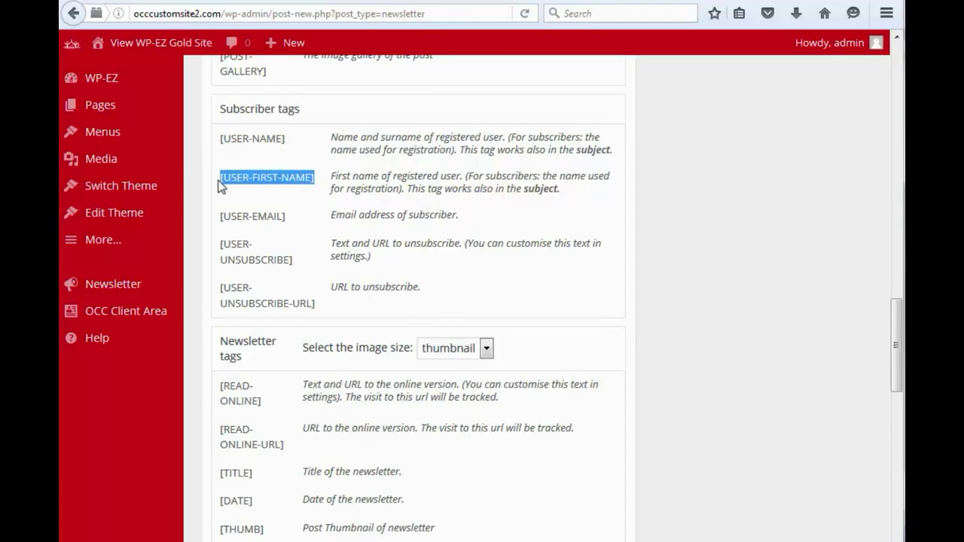
{"action": "left_click_drag", "start_coordinate": [896, 331], "coordinate": [875, 100]}
{"action": "left_click", "coordinate": [211, 268]}
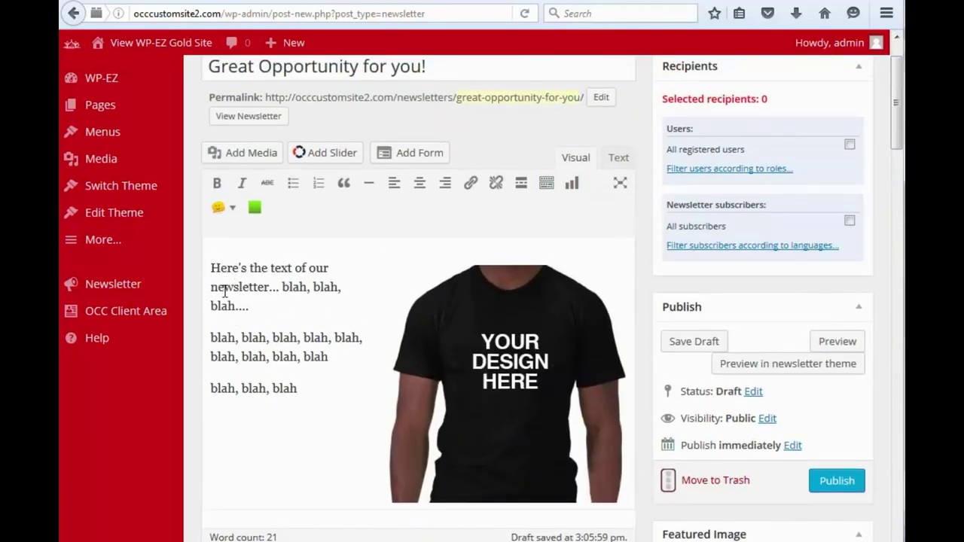
{"action": "key", "text": "Return"}
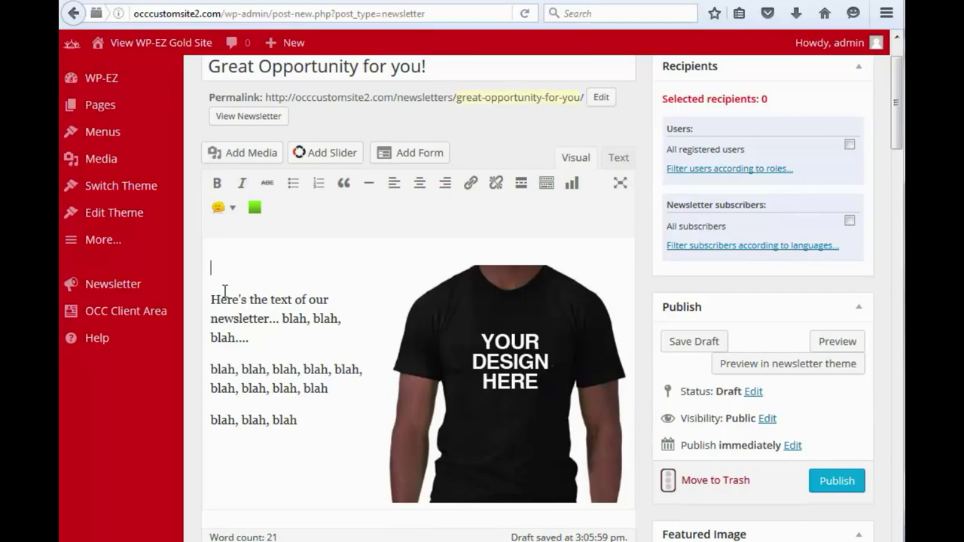
{"action": "type", "text": "Hi"}
{"action": "key", "text": "ctrl+v"}
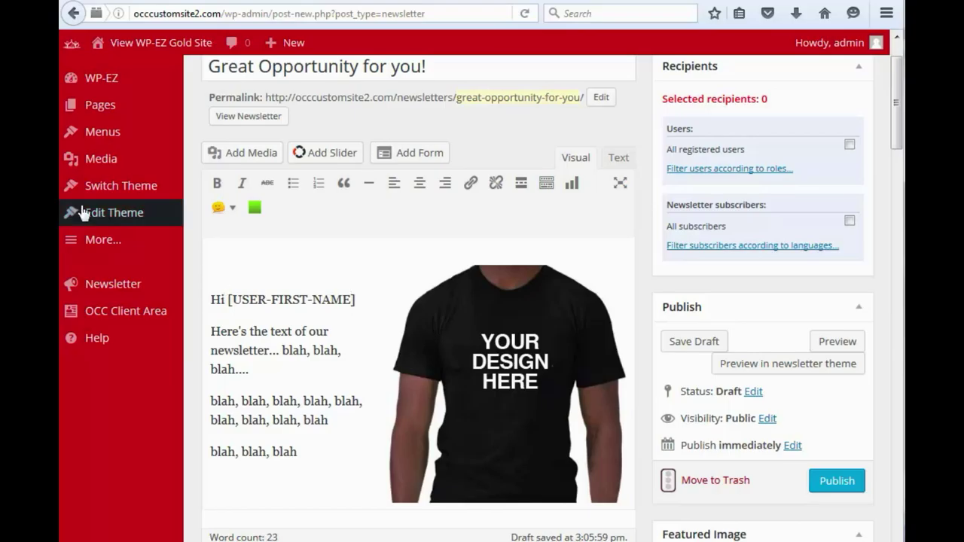
{"action": "left_click", "coordinate": [211, 299]}
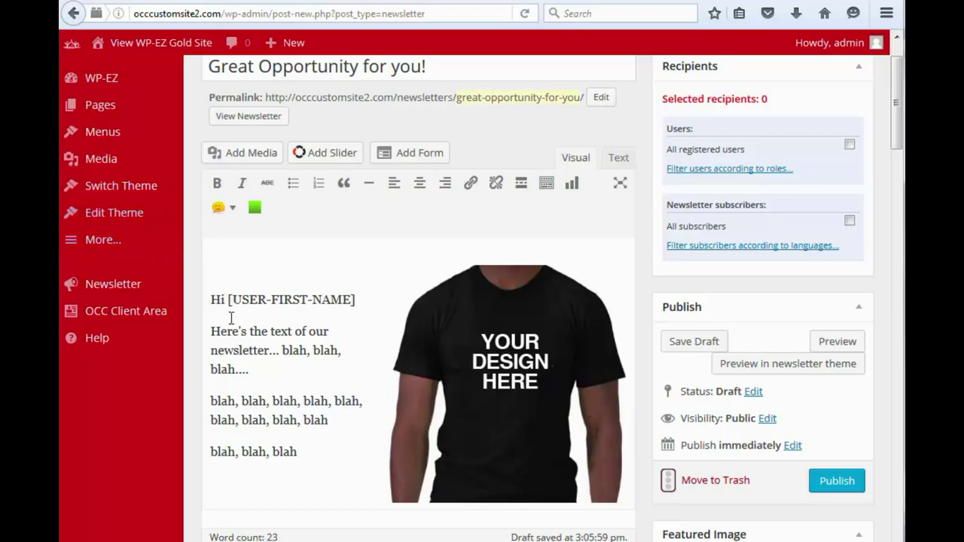
{"action": "key", "text": "BackSpace"}
{"action": "left_click", "coordinate": [362, 268]}
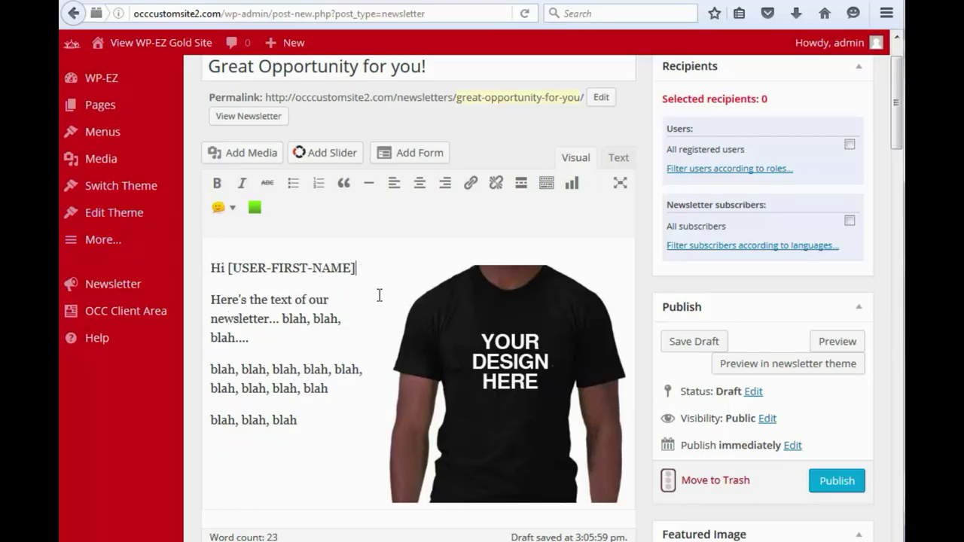
{"action": "type", "text": ","}
Tick All subscribers as recipients and publish the newsletter.
{"action": "left_click", "coordinate": [850, 220]}
{"action": "scroll", "coordinate": [859, 271], "scroll_direction": "down", "scroll_amount": 4}
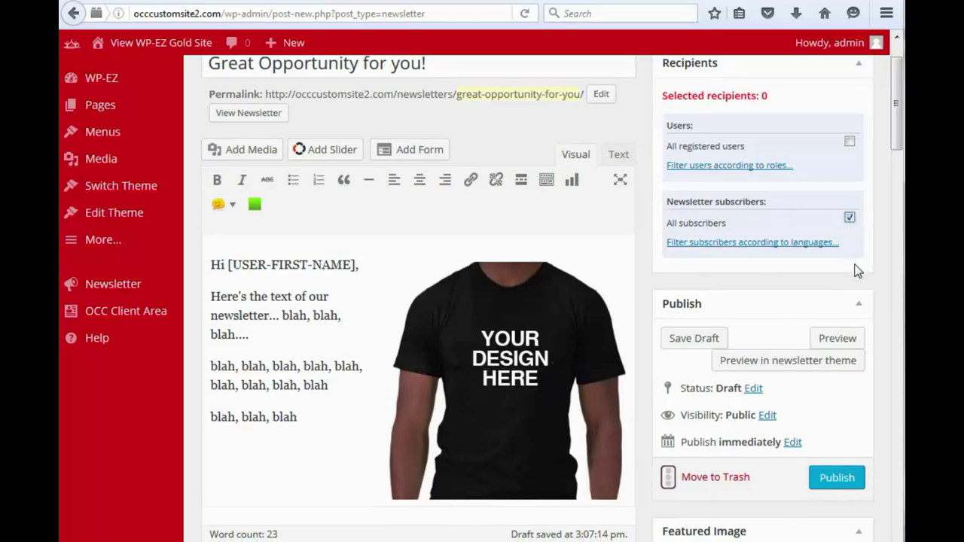
{"action": "left_click", "coordinate": [832, 301]}
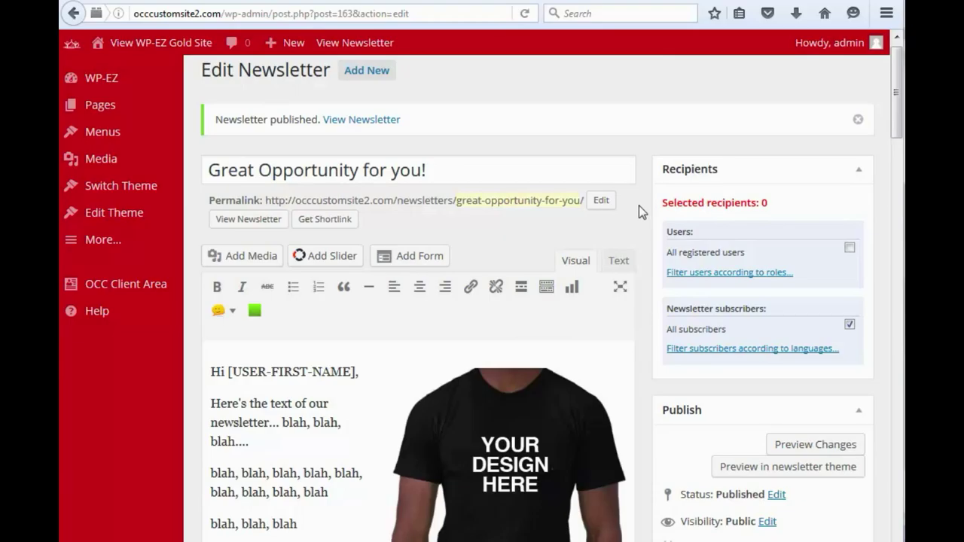
From the Newsletters list, open the new newsletter through its 'No recipients selected yet' link.
{"action": "mouse_move", "coordinate": [113, 243]}
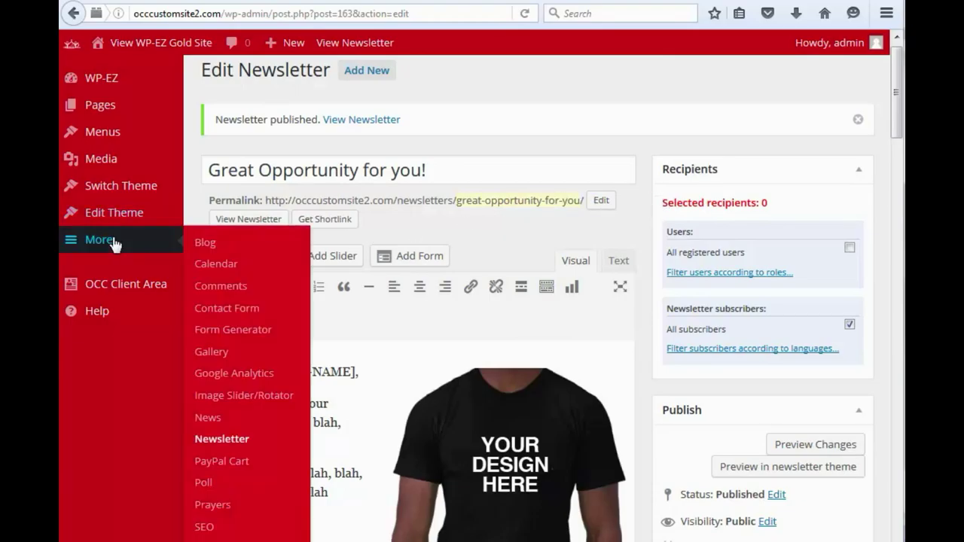
{"action": "left_click", "coordinate": [210, 445]}
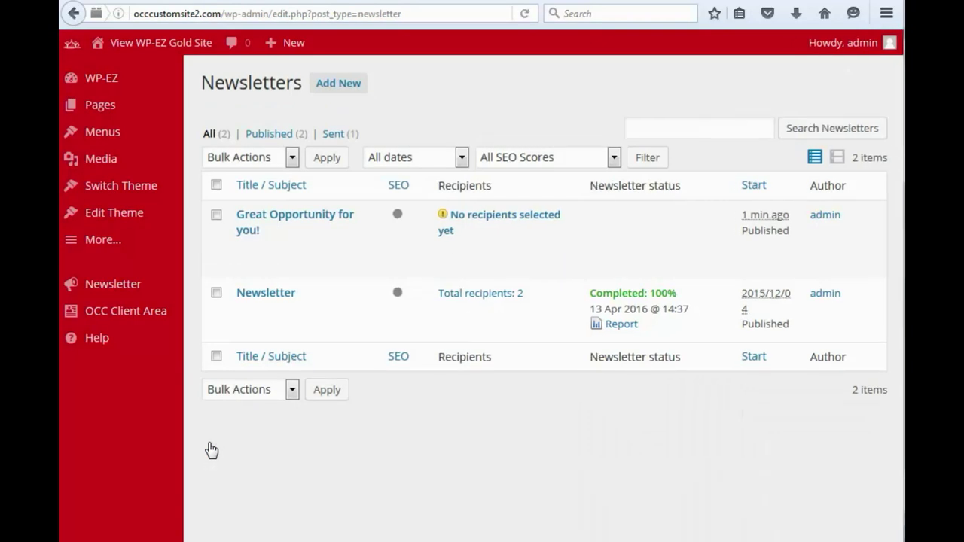
{"action": "mouse_move", "coordinate": [285, 310]}
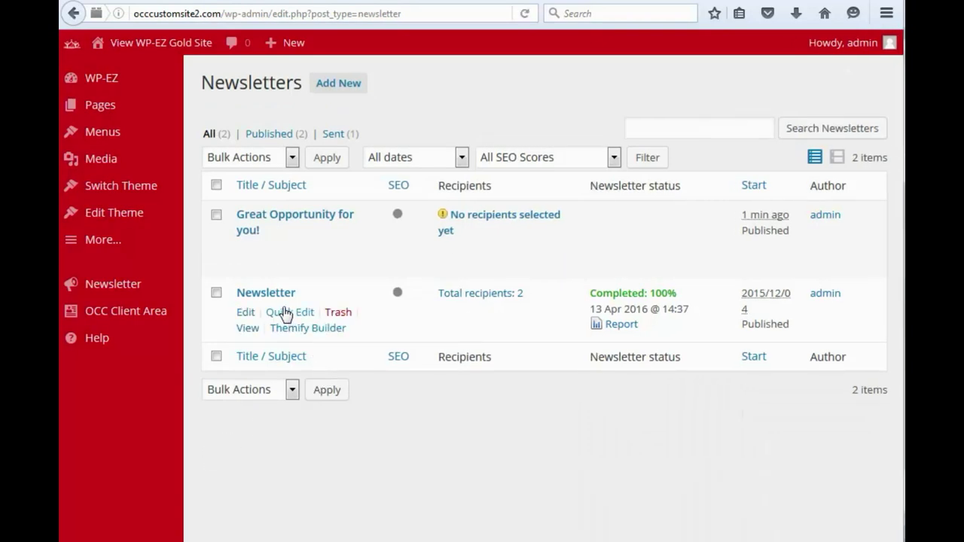
{"action": "mouse_move", "coordinate": [319, 233]}
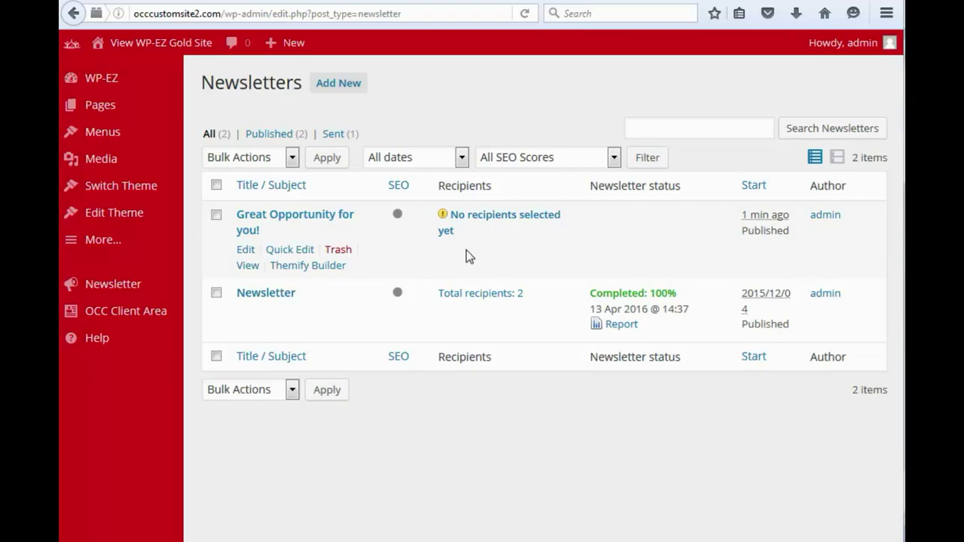
{"action": "left_click", "coordinate": [496, 224]}
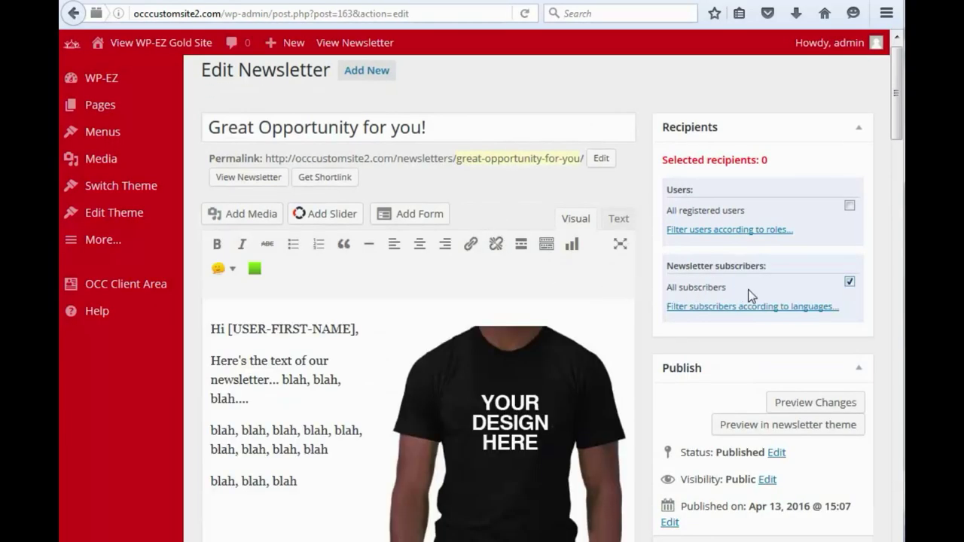
Add All registered users as recipients, then return to the Newsletters list.
{"action": "left_click", "coordinate": [787, 315]}
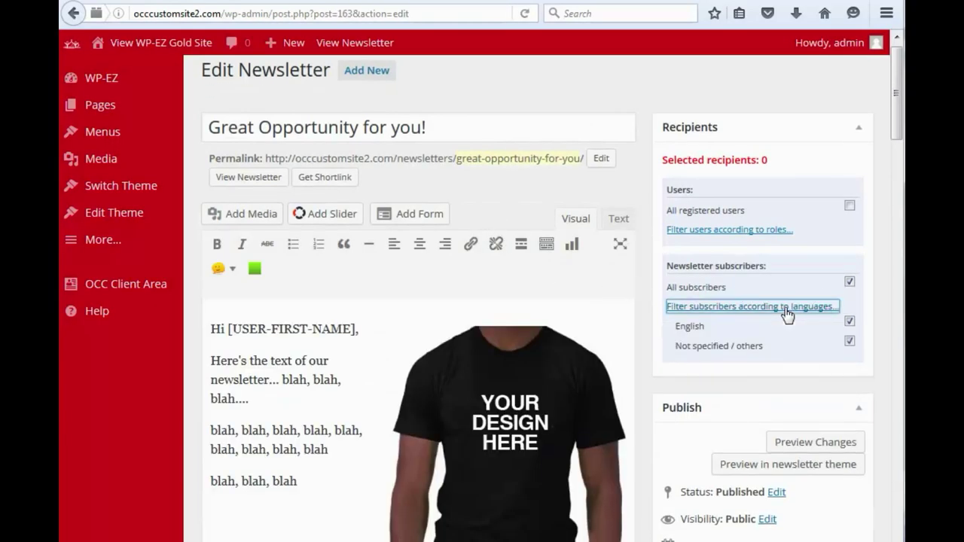
{"action": "left_click", "coordinate": [787, 310]}
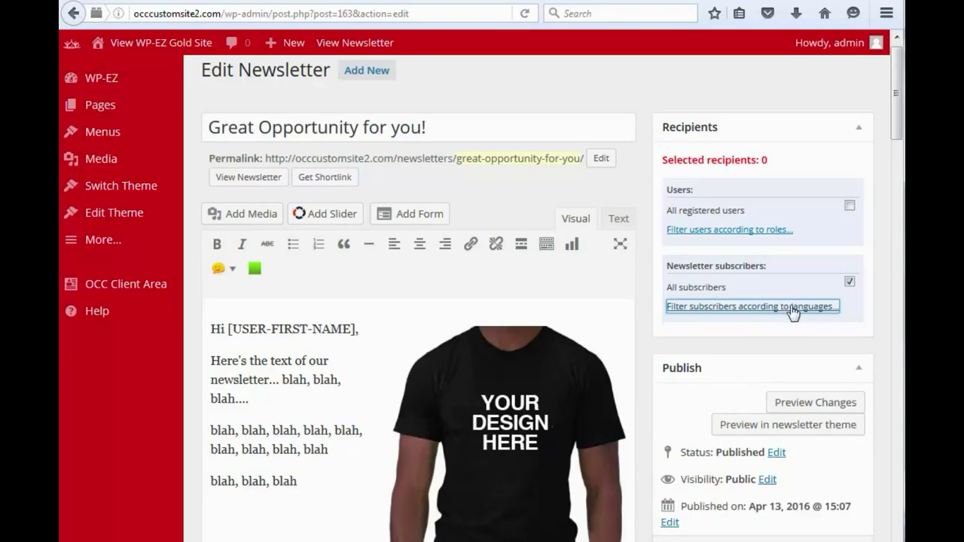
{"action": "left_click", "coordinate": [850, 206]}
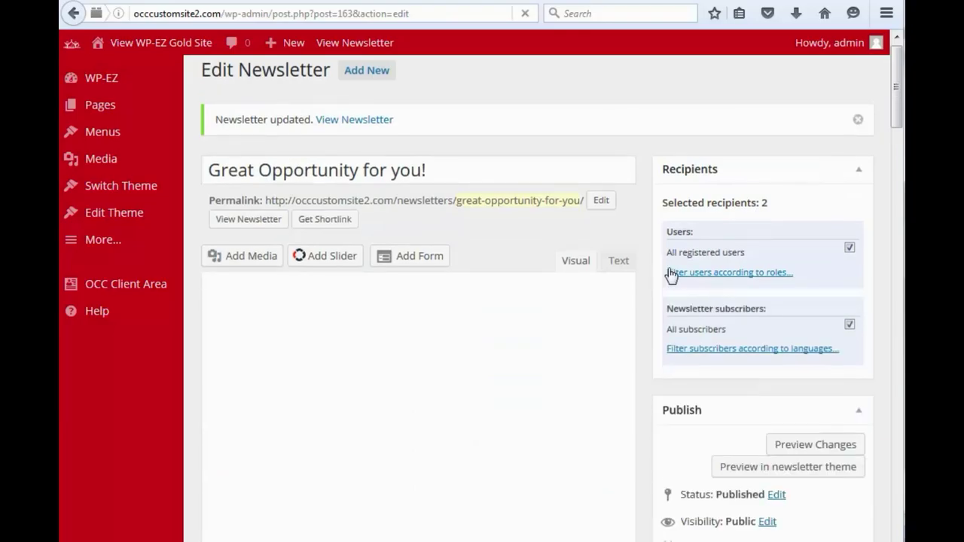
{"action": "mouse_move", "coordinate": [92, 245]}
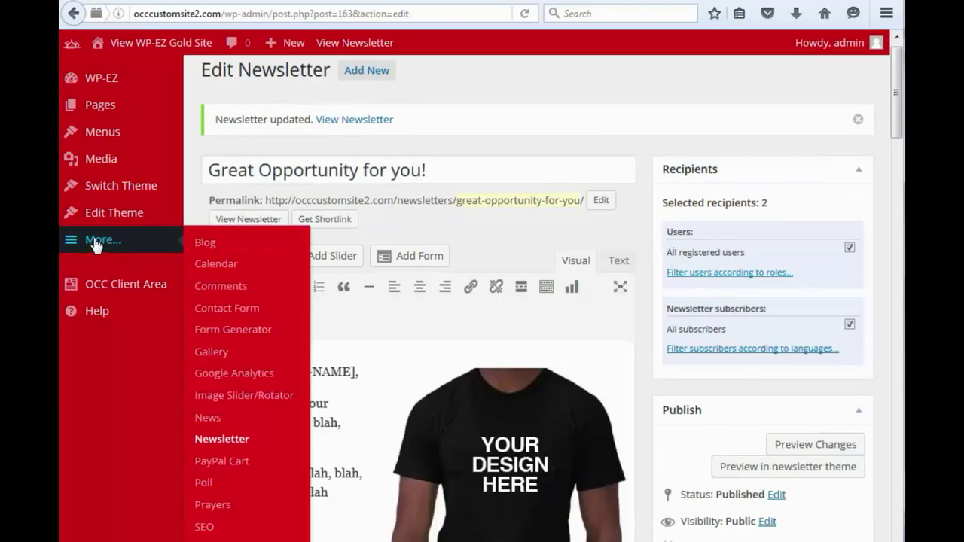
{"action": "left_click", "coordinate": [221, 443]}
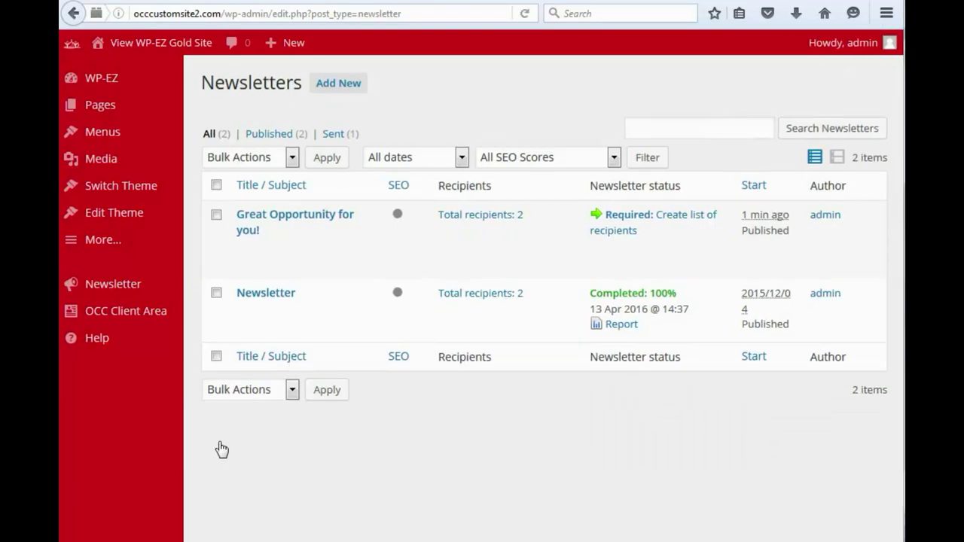
Start creating the recipient list for 'Great Opportunity for you!' from its row.
{"action": "mouse_move", "coordinate": [438, 249]}
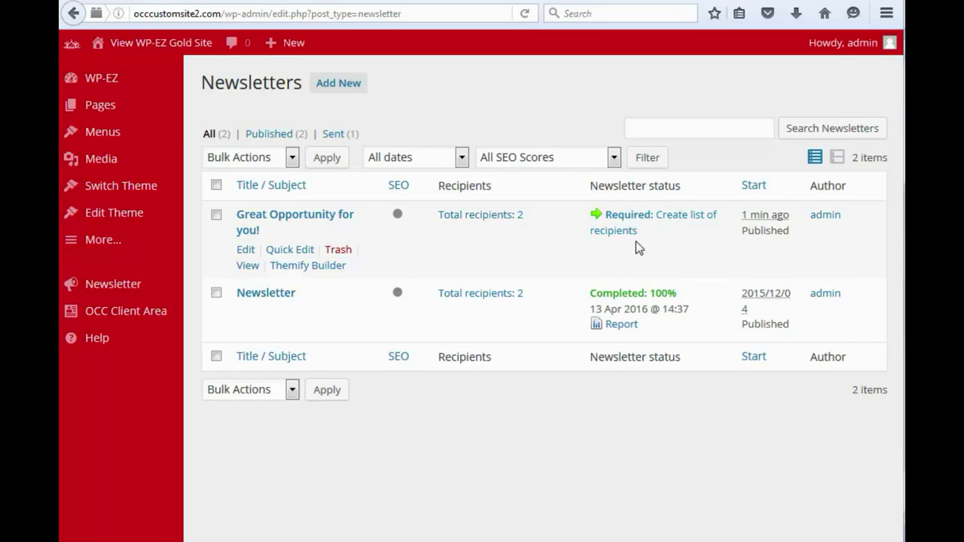
{"action": "left_click", "coordinate": [641, 219]}
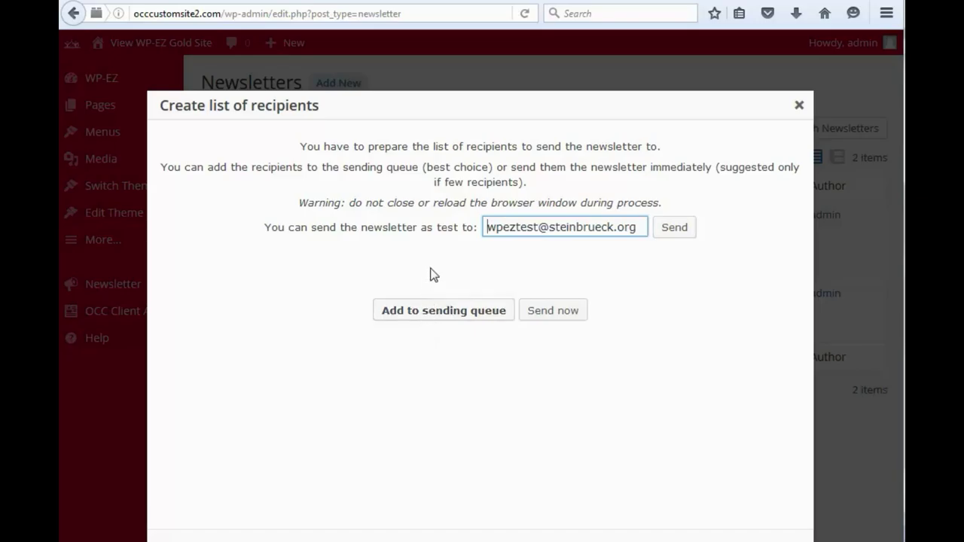
Send the newsletter to its recipients now and close the dialog once finished.
{"action": "left_click", "coordinate": [554, 311]}
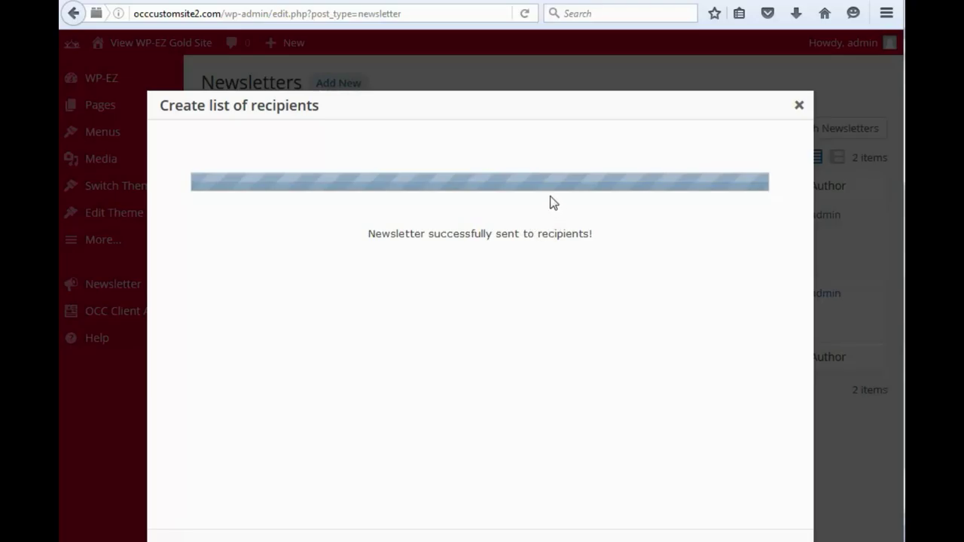
{"action": "left_click", "coordinate": [800, 108]}
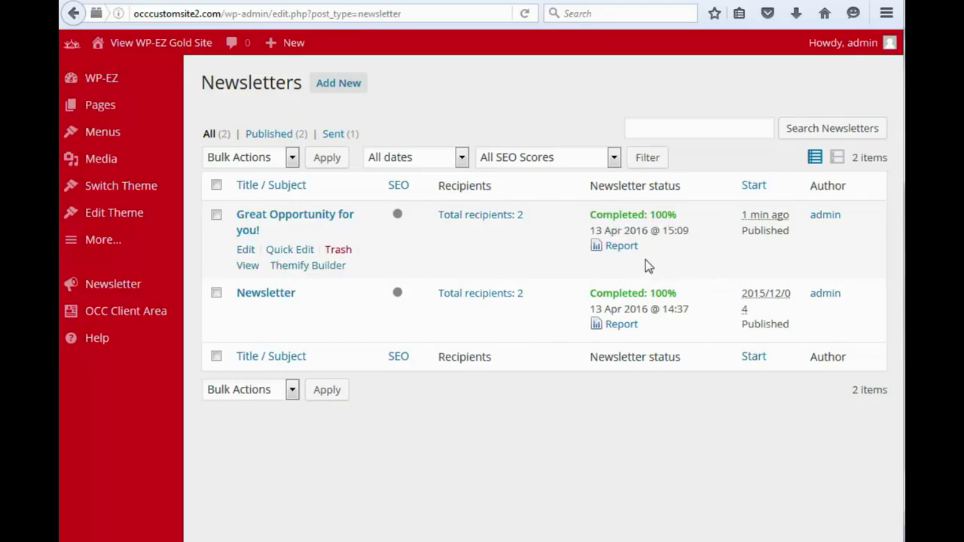
Review the sending report showing 2 successful, 0 failed sendings, then close it.
{"action": "left_click", "coordinate": [622, 249]}
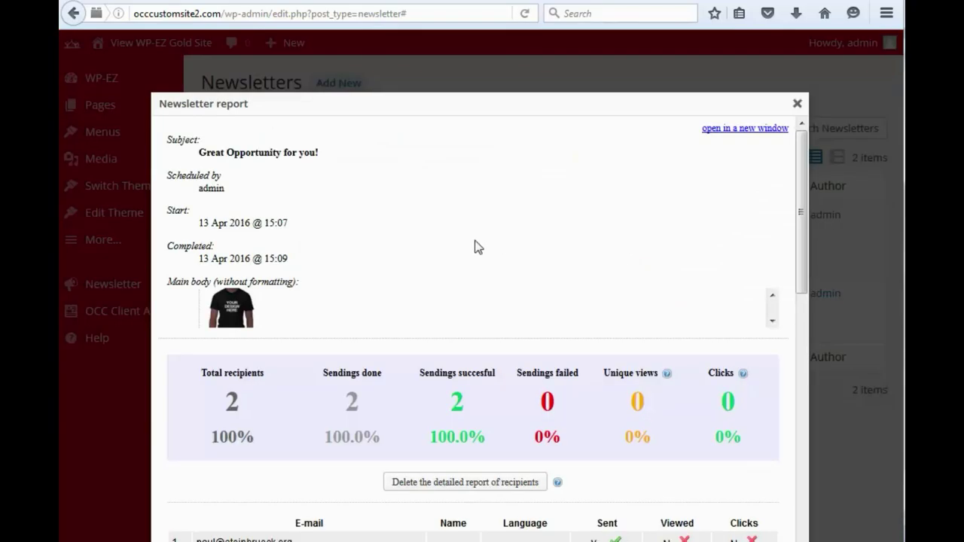
{"action": "scroll", "coordinate": [476, 246], "scroll_direction": "down", "scroll_amount": 3}
{"action": "scroll", "coordinate": [476, 246], "scroll_direction": "down", "scroll_amount": 1}
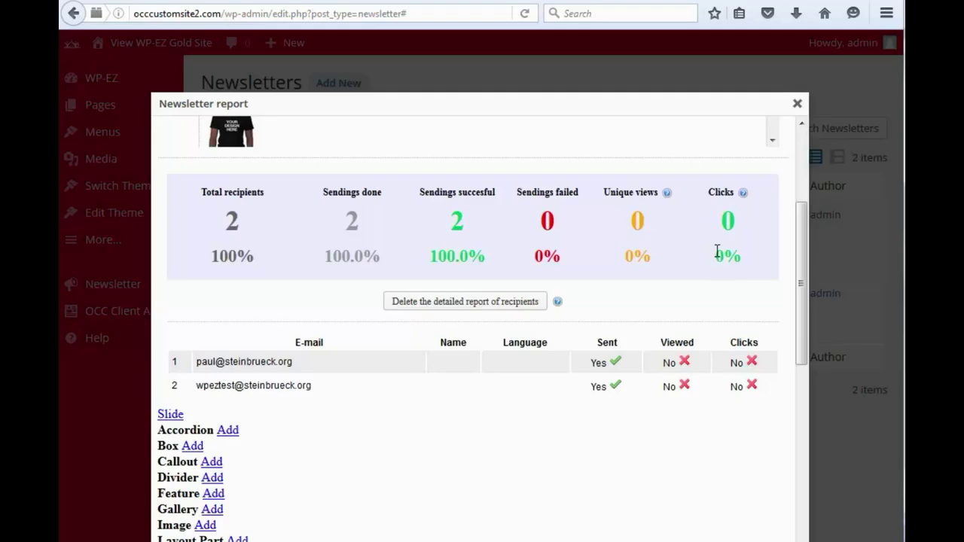
{"action": "scroll", "coordinate": [717, 251], "scroll_direction": "up", "scroll_amount": 3}
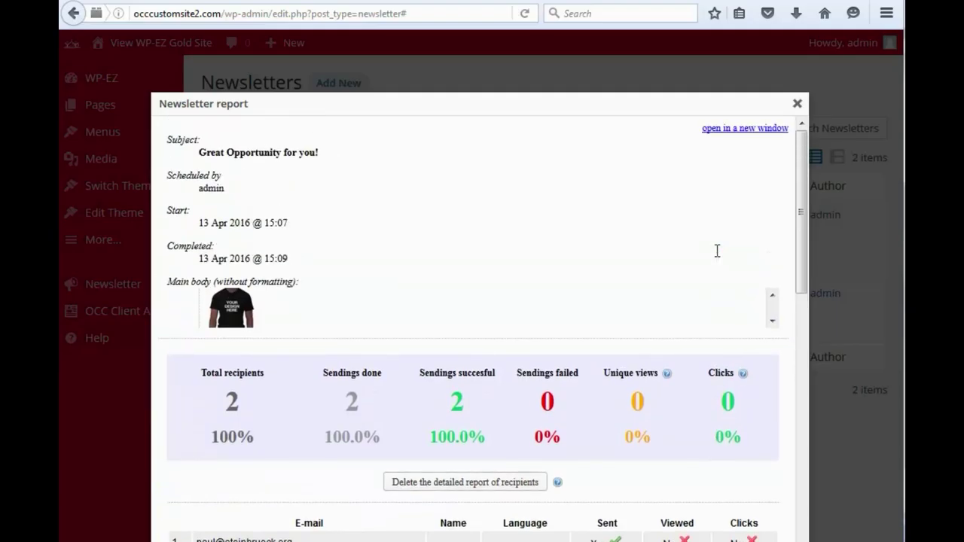
{"action": "left_click", "coordinate": [797, 103]}
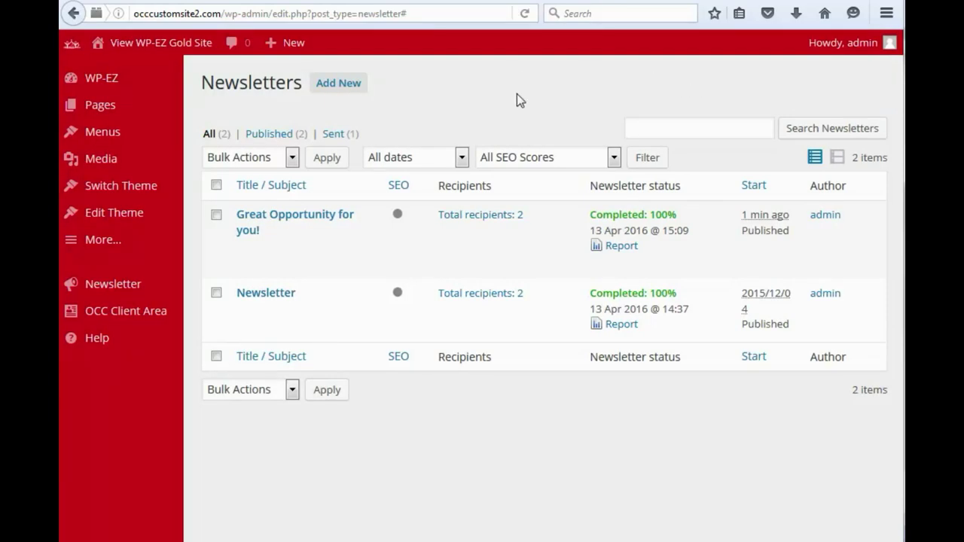
Go to the public Gold Site and open its Newsletter page to see 'Great Opportunity for you!' archived.
{"action": "left_click", "coordinate": [143, 0]}
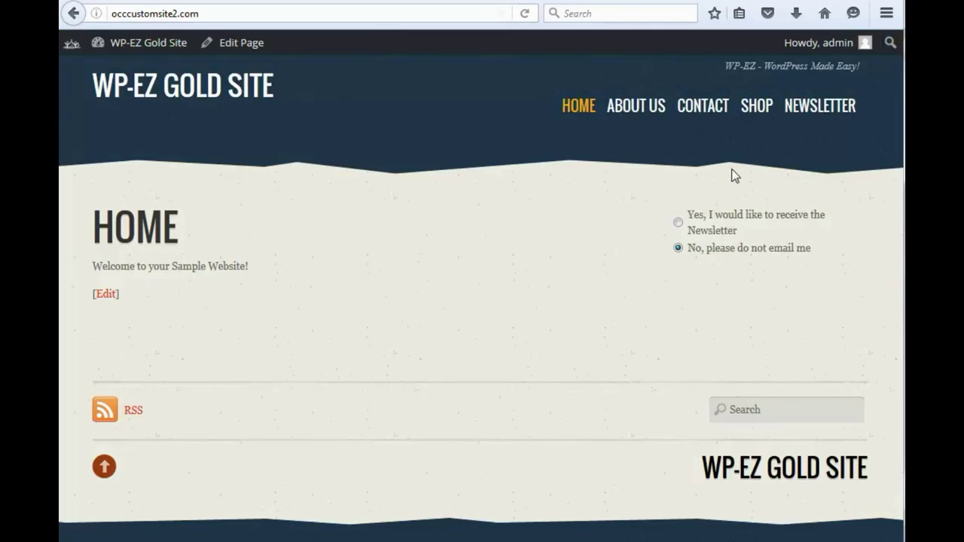
{"action": "left_click", "coordinate": [817, 113]}
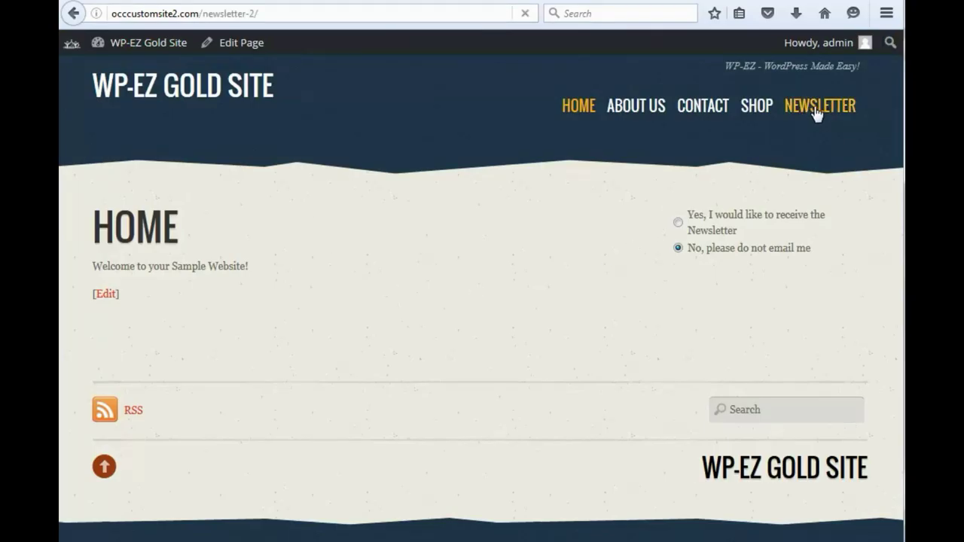